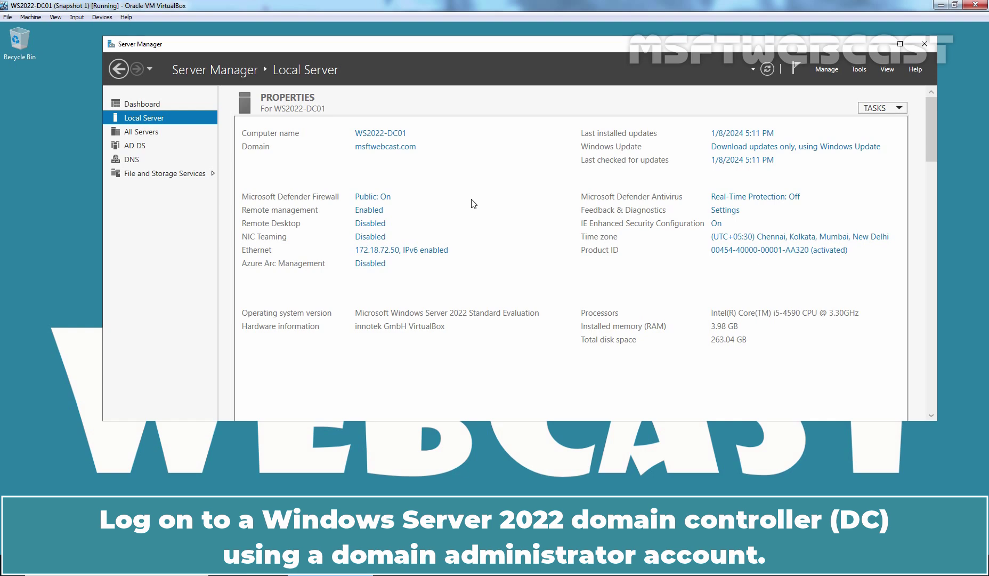
# Launch Group Policy Management from Tools and edit the Default Domain Policy GPO
pyautogui.click(859, 69)
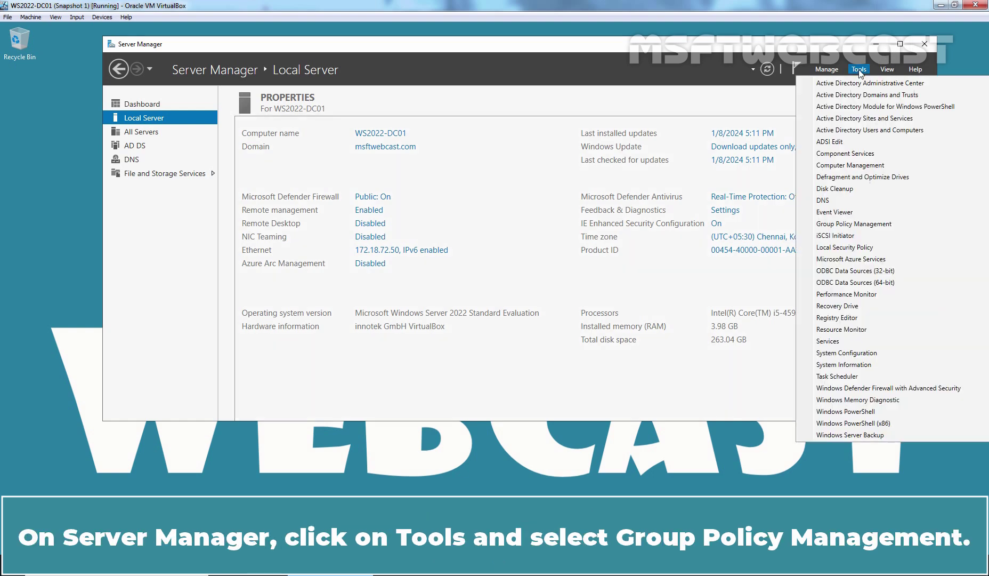
pyautogui.click(850, 224)
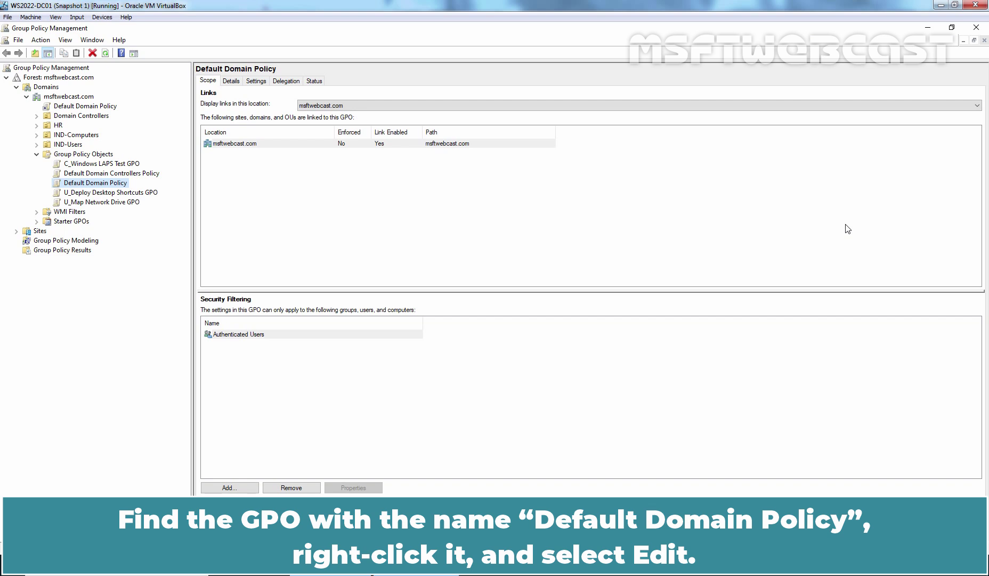
pyautogui.rightClick(118, 185)
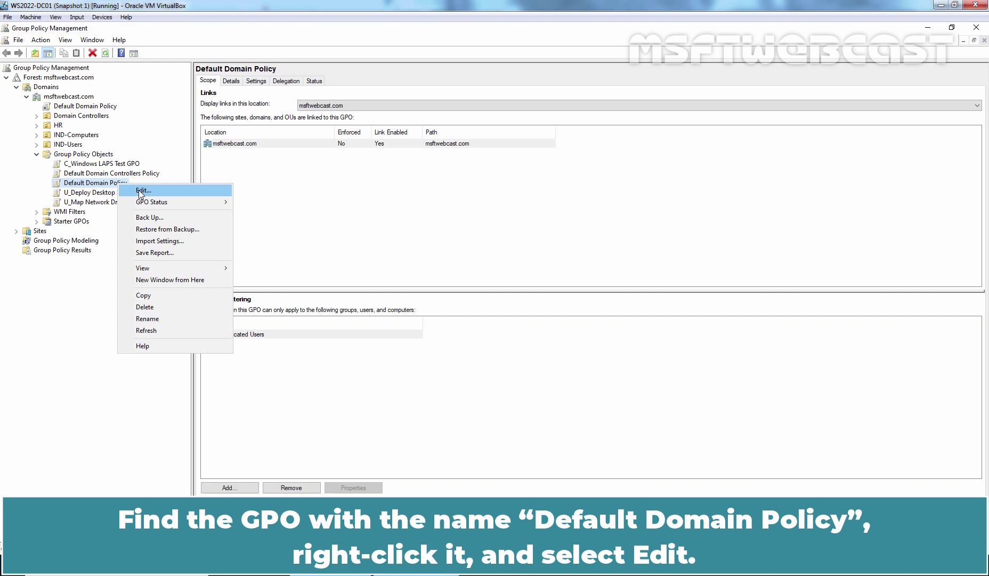
pyautogui.click(140, 194)
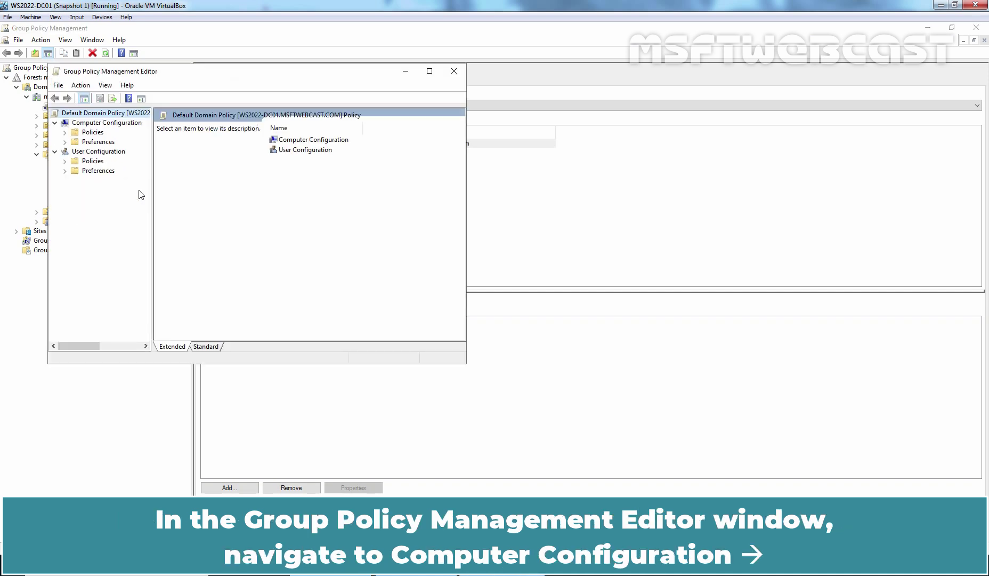
# Maximize the editor and browse to Security Settings > Account Policies > Account Lockout Policy, selecting Account lockout threshold
pyautogui.click(429, 71)
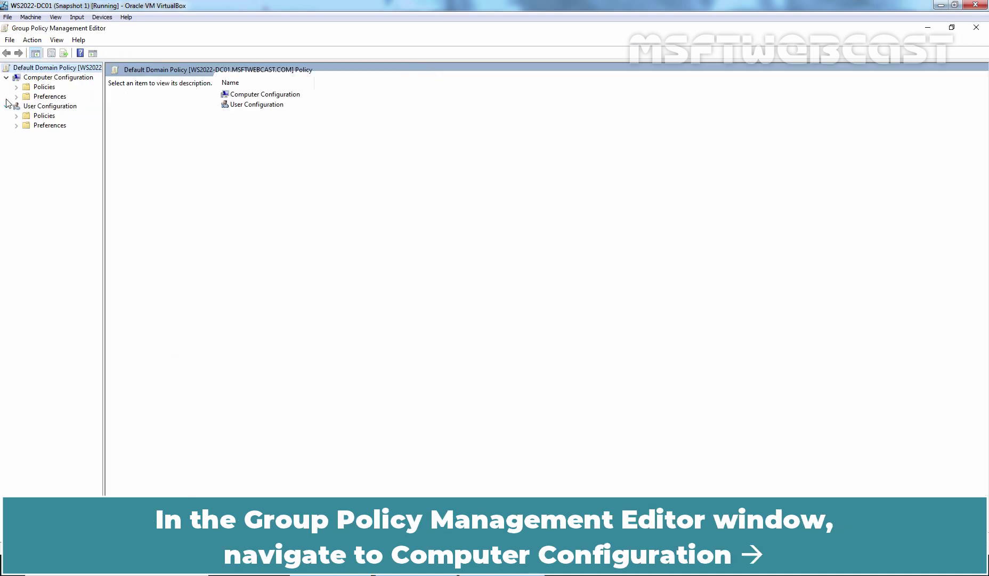
pyautogui.click(64, 80)
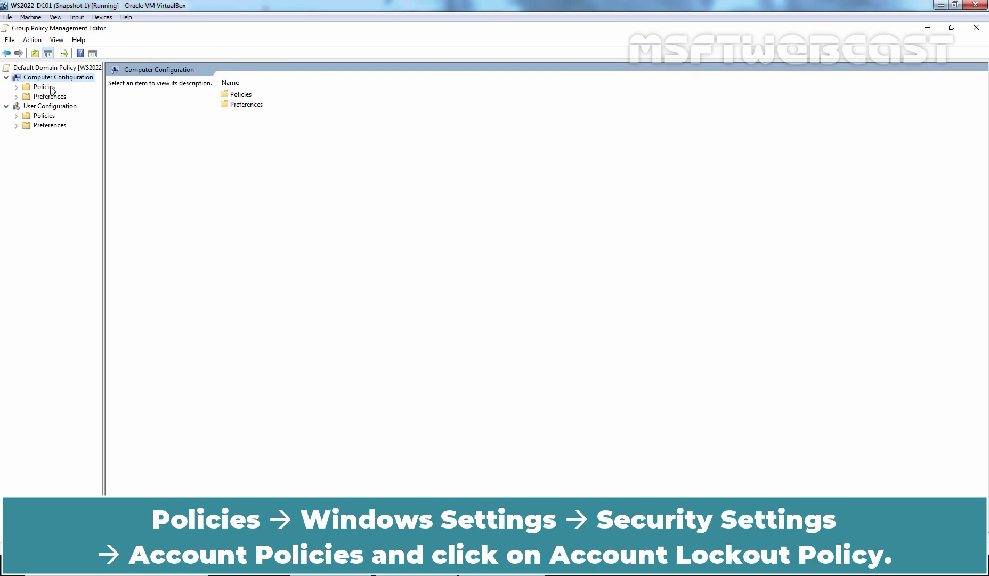
pyautogui.doubleClick(50, 87)
pyautogui.doubleClick(64, 106)
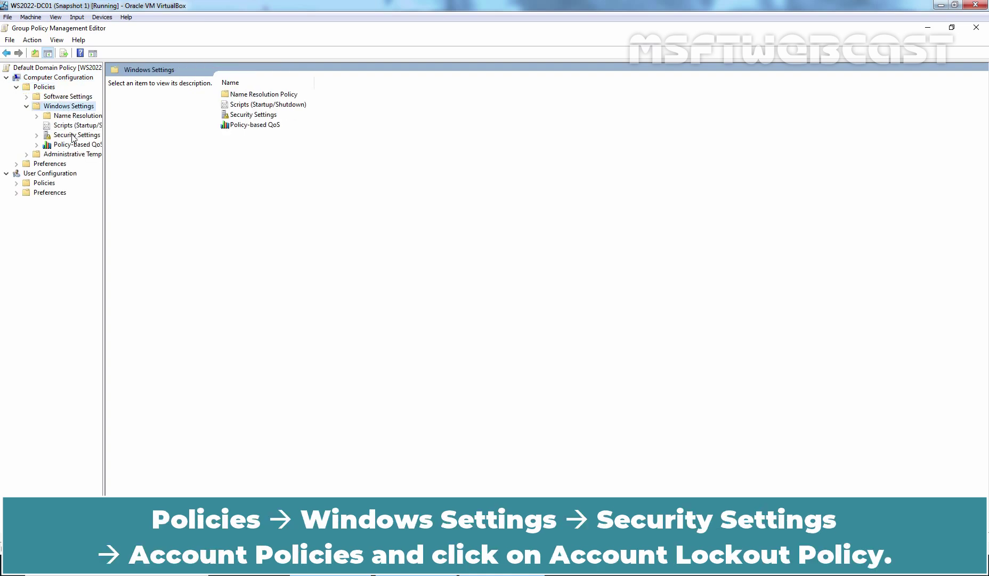
pyautogui.click(74, 137)
pyautogui.doubleClick(74, 137)
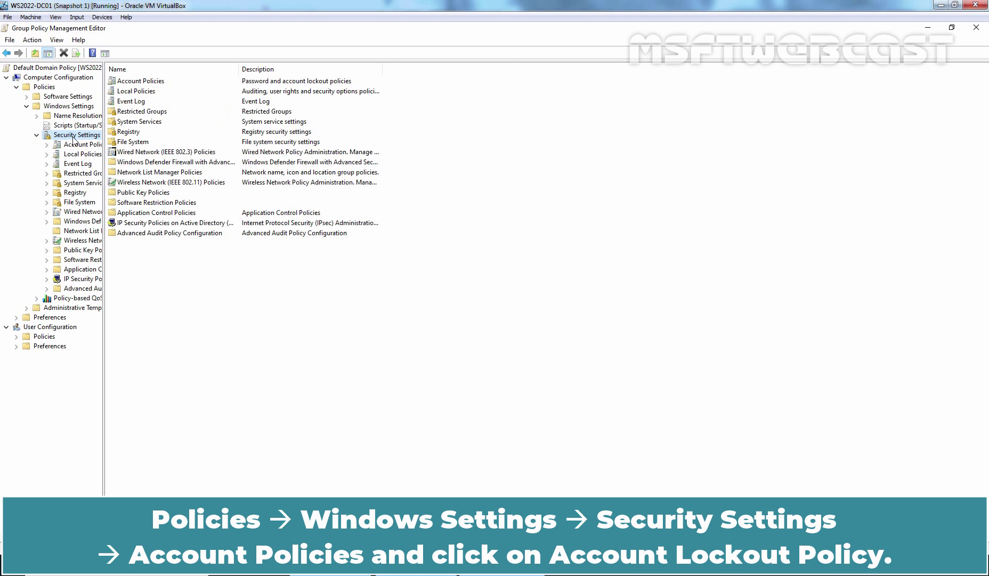
pyautogui.doubleClick(77, 145)
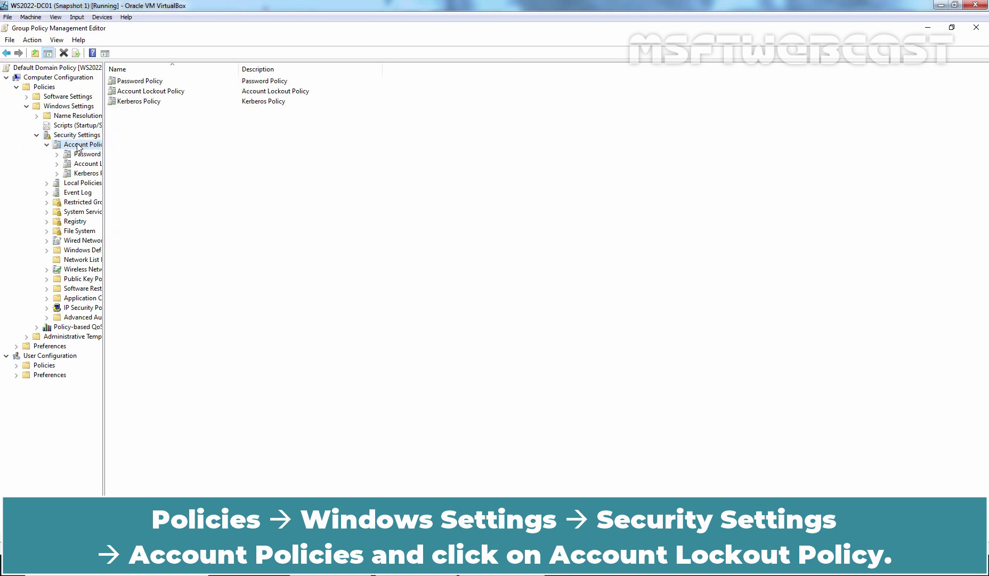
pyautogui.click(84, 166)
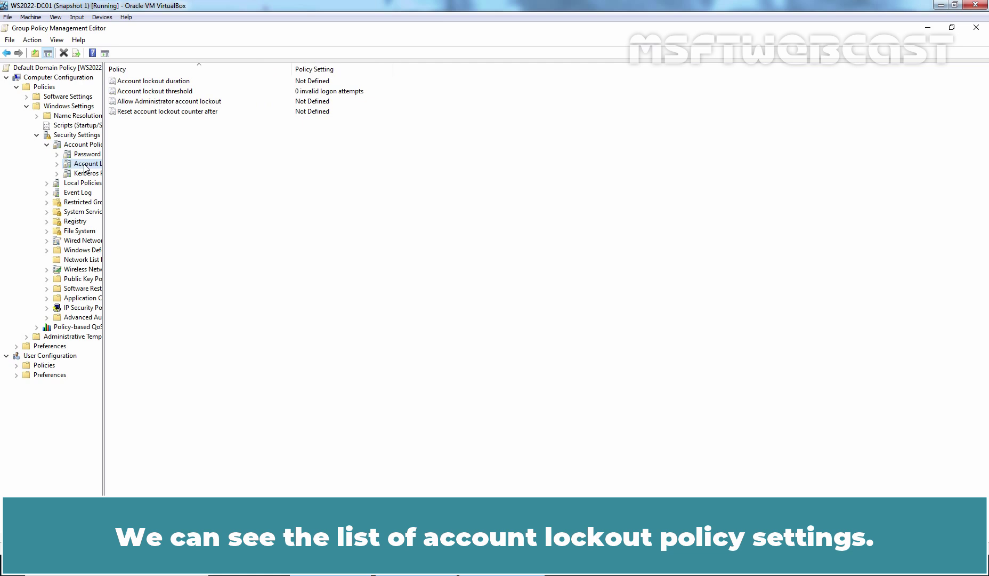
pyautogui.click(177, 92)
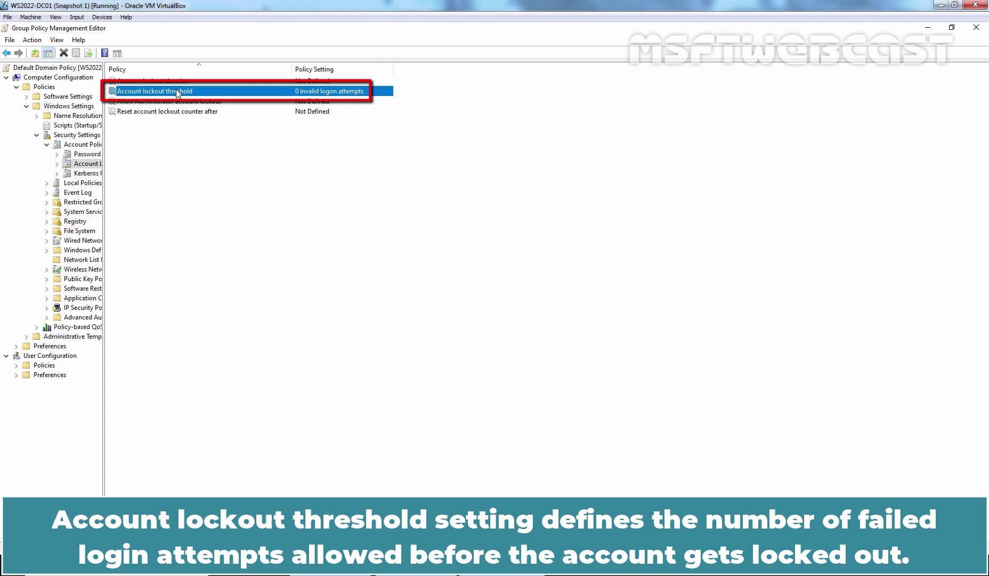
# Set Account lockout threshold to 5 invalid attempts and accept the suggested 10-minute related values
pyautogui.doubleClick(178, 92)
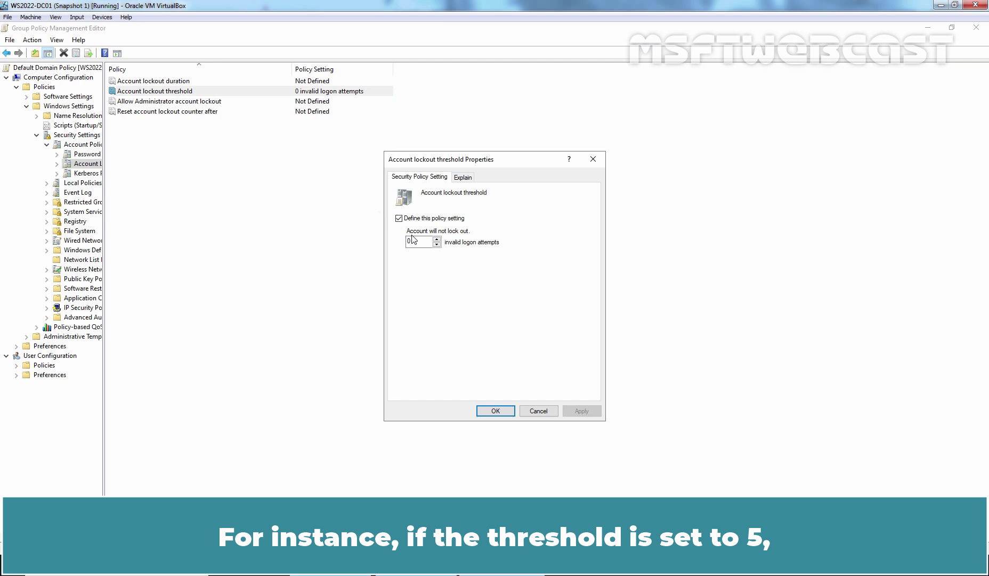
pyautogui.doubleClick(414, 241)
pyautogui.write('5')
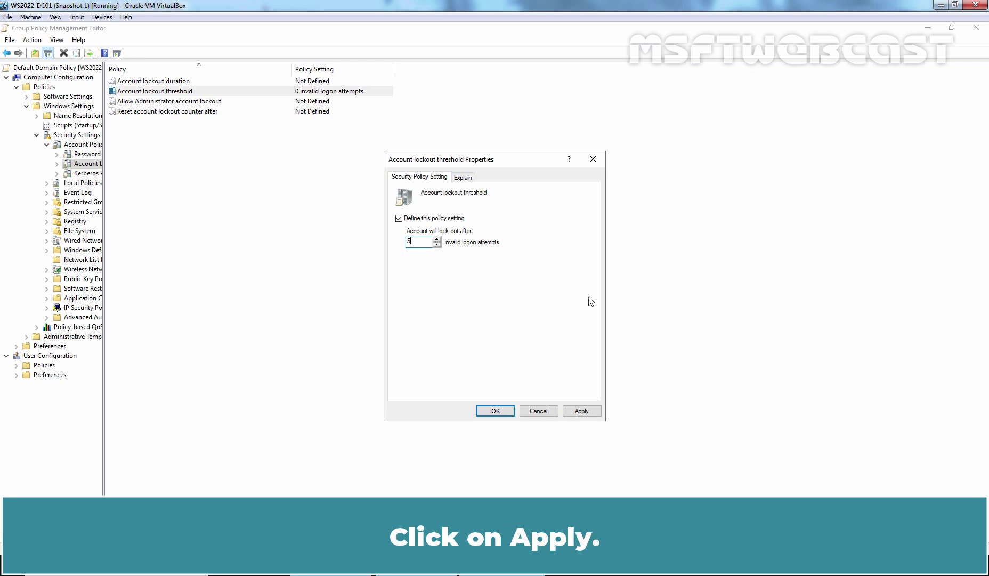
pyautogui.click(582, 412)
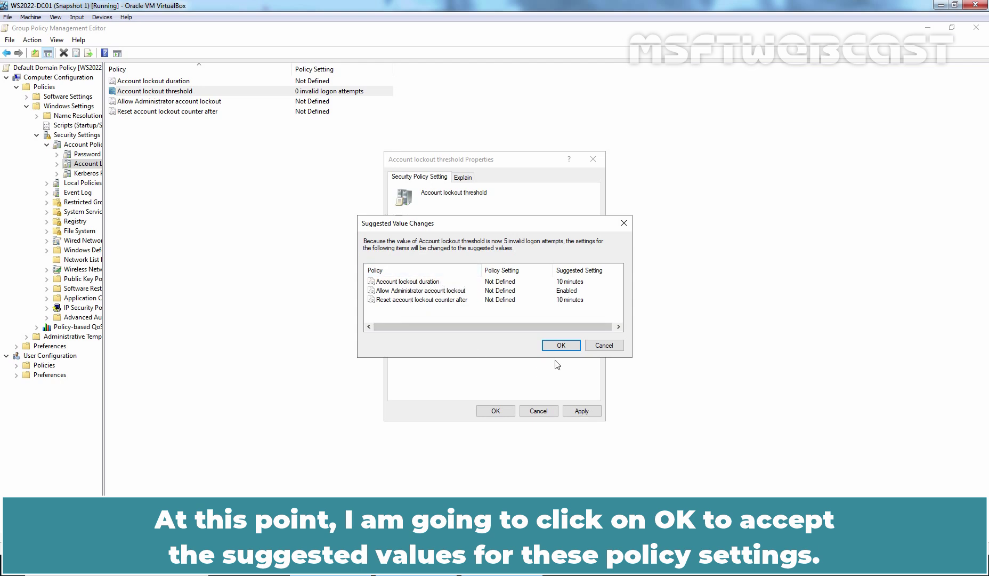
pyautogui.click(561, 345)
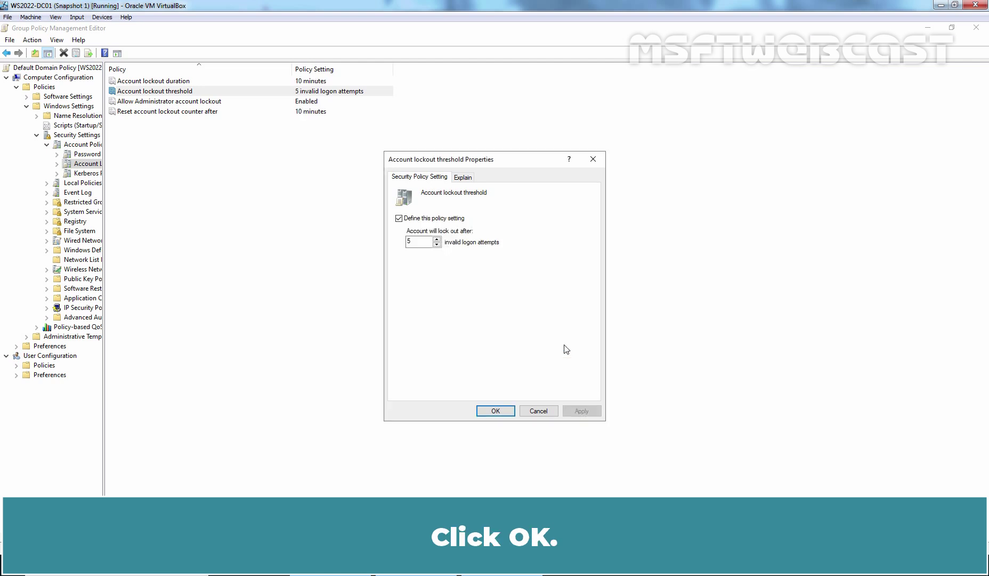
pyautogui.click(496, 411)
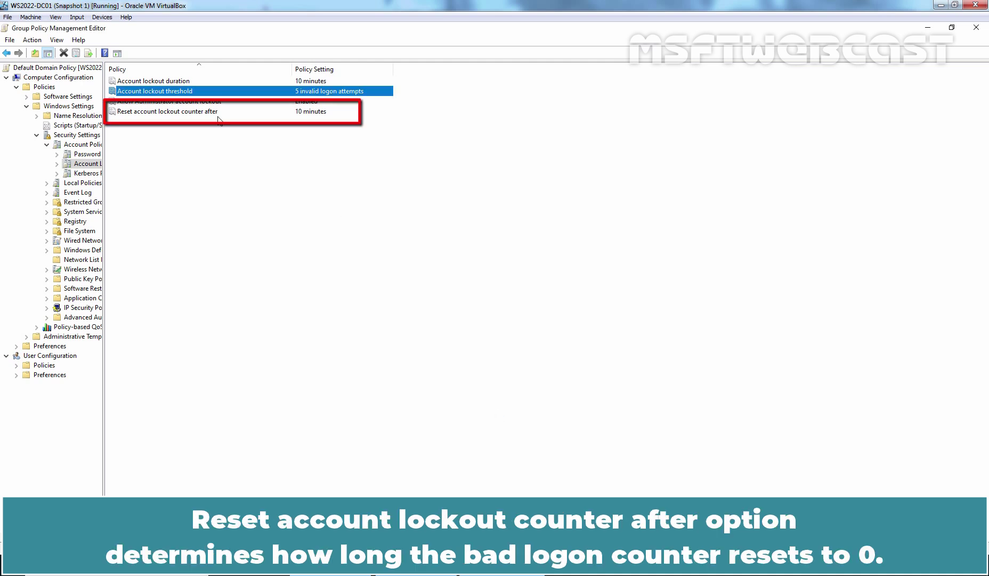
# Set Reset account lockout counter after to 30 minutes, accepting the suggested 30-minute lockout duration
pyautogui.click(161, 113)
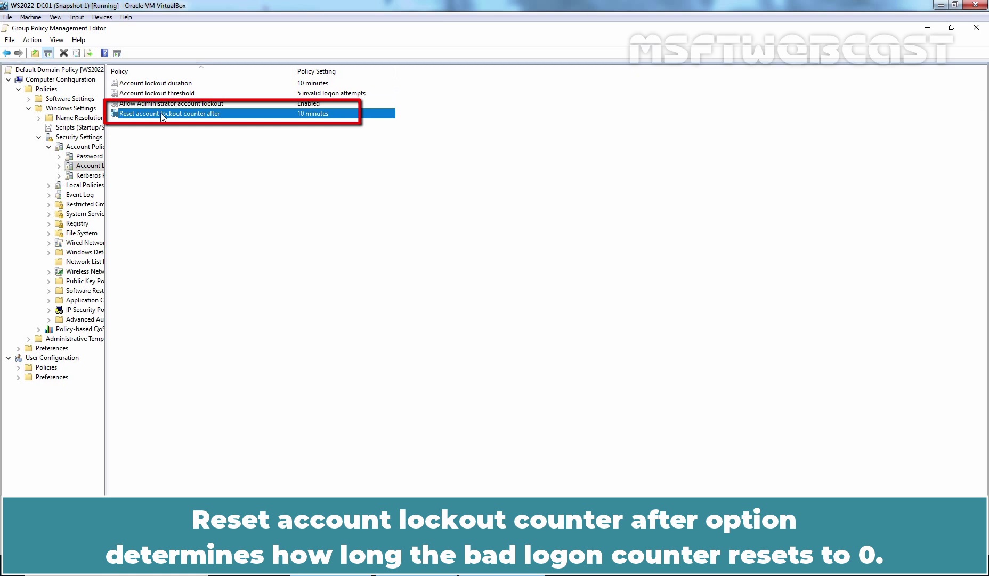
pyautogui.doubleClick(161, 113)
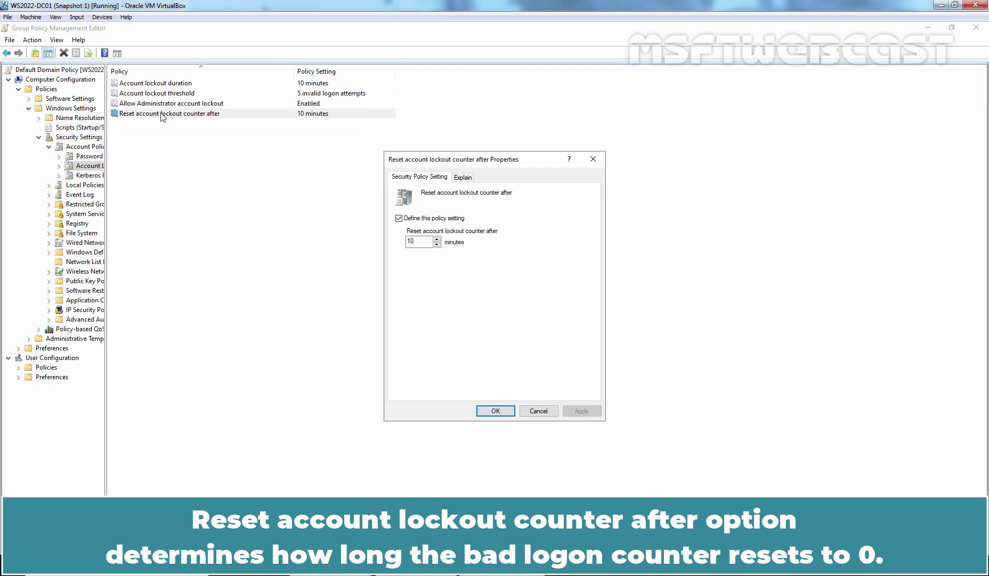
pyautogui.click(462, 178)
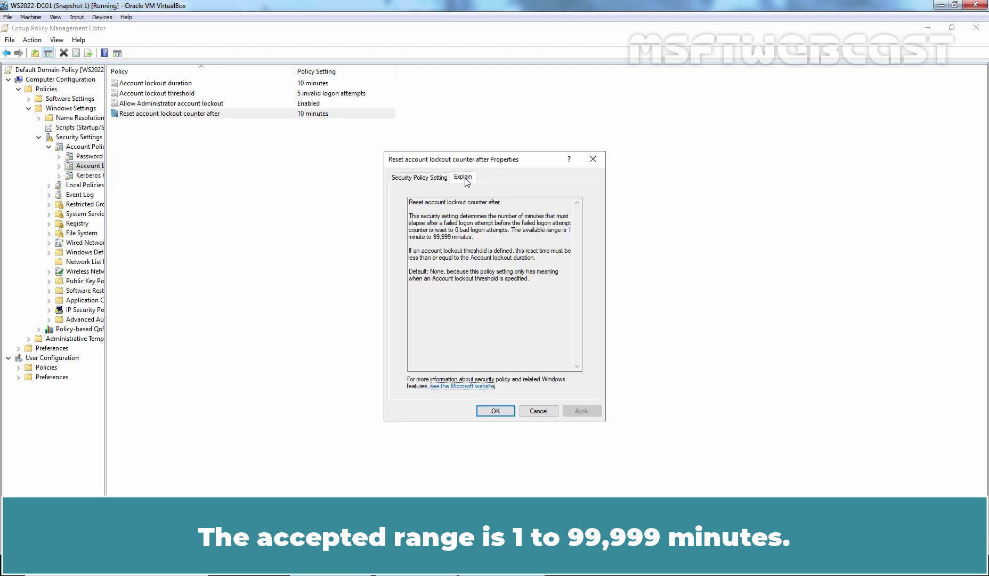
pyautogui.moveTo(569, 230); pyautogui.dragTo(571, 243)
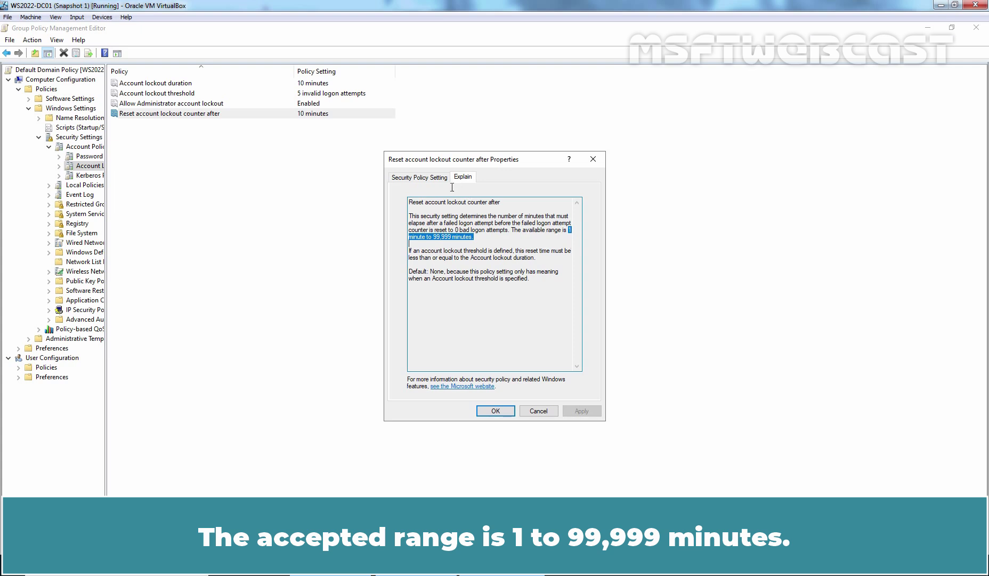
pyautogui.click(418, 178)
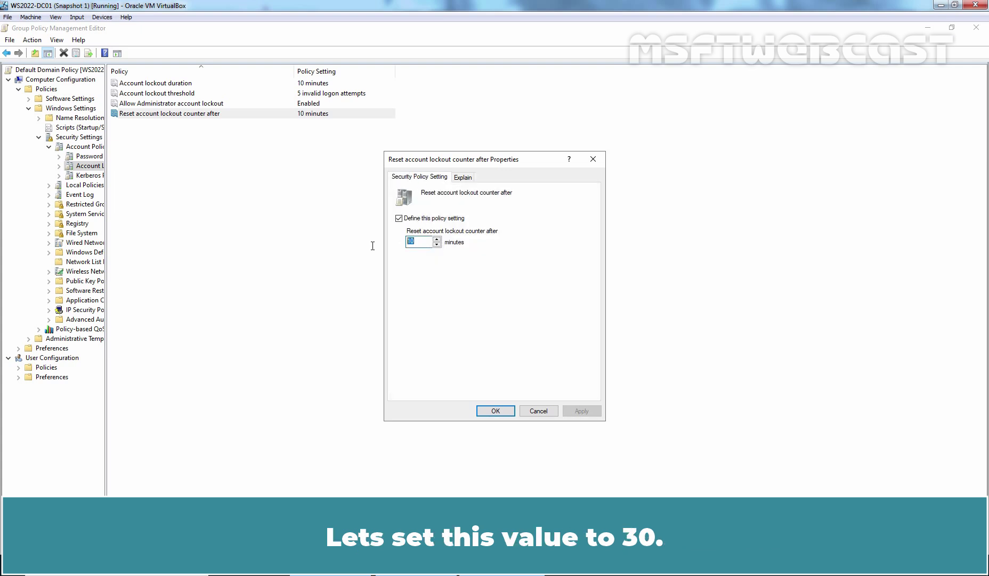
pyautogui.write('30')
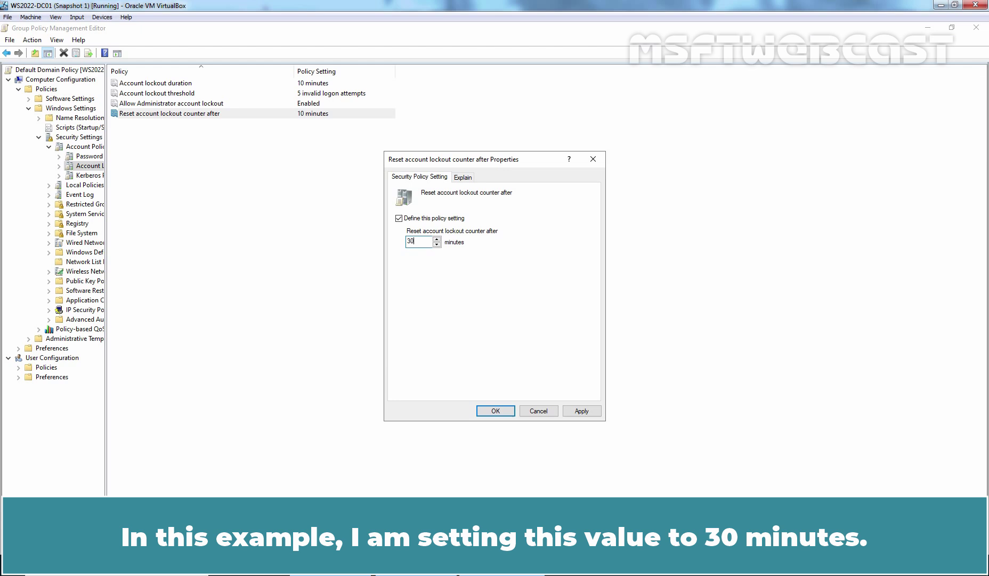
pyautogui.click(581, 412)
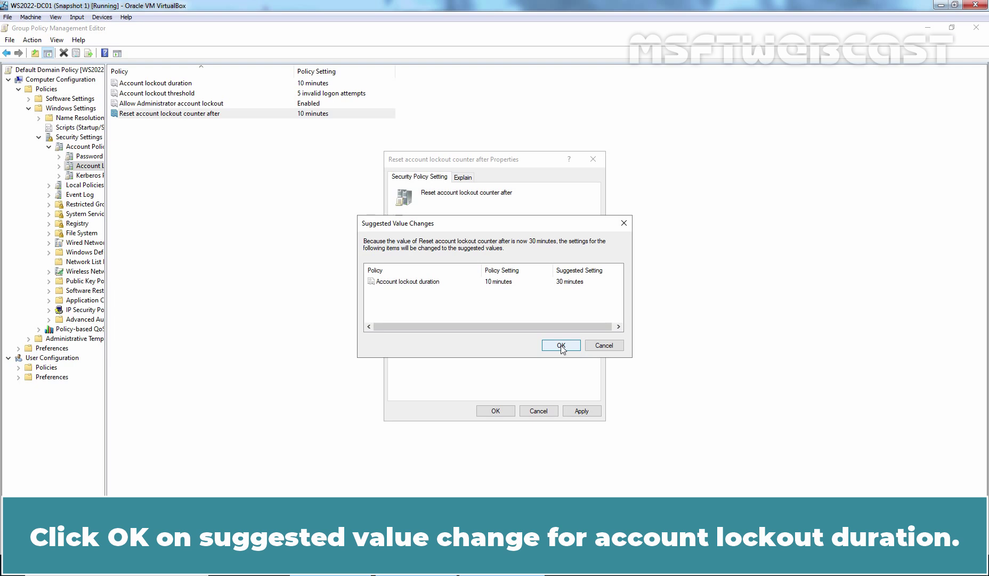
pyautogui.click(561, 346)
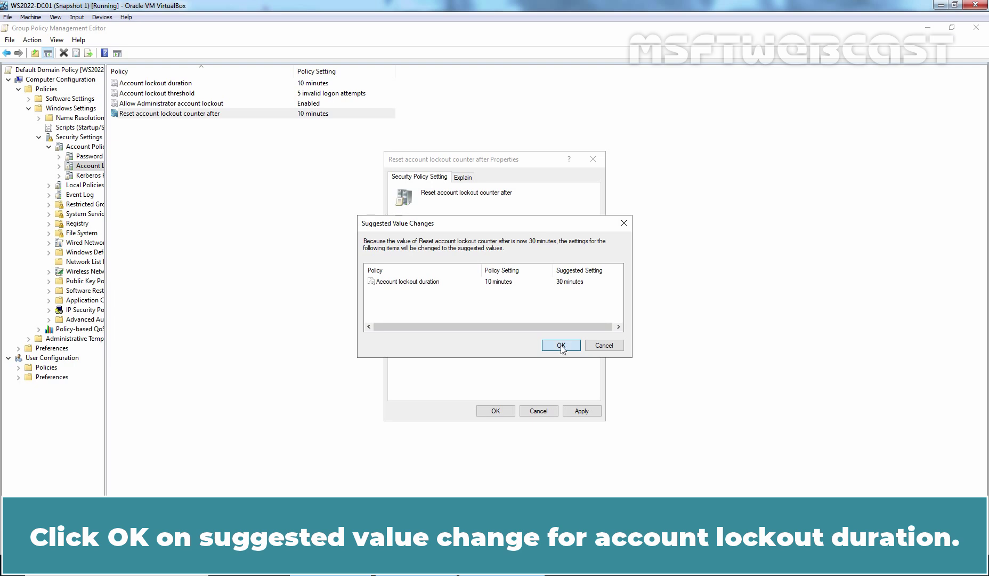
pyautogui.click(500, 417)
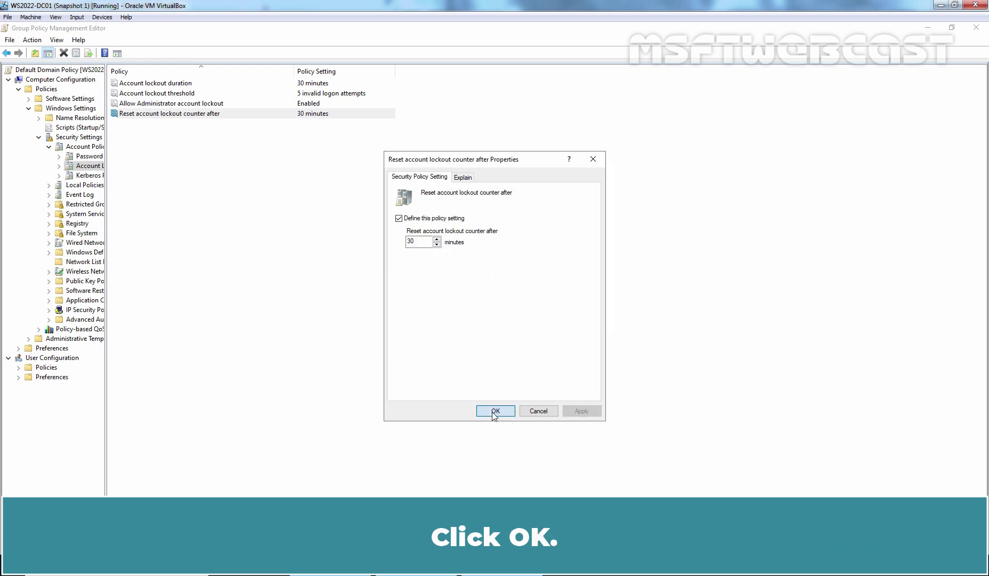
# Change Account lockout duration from 30 to 0 and apply it
pyautogui.doubleClick(152, 84)
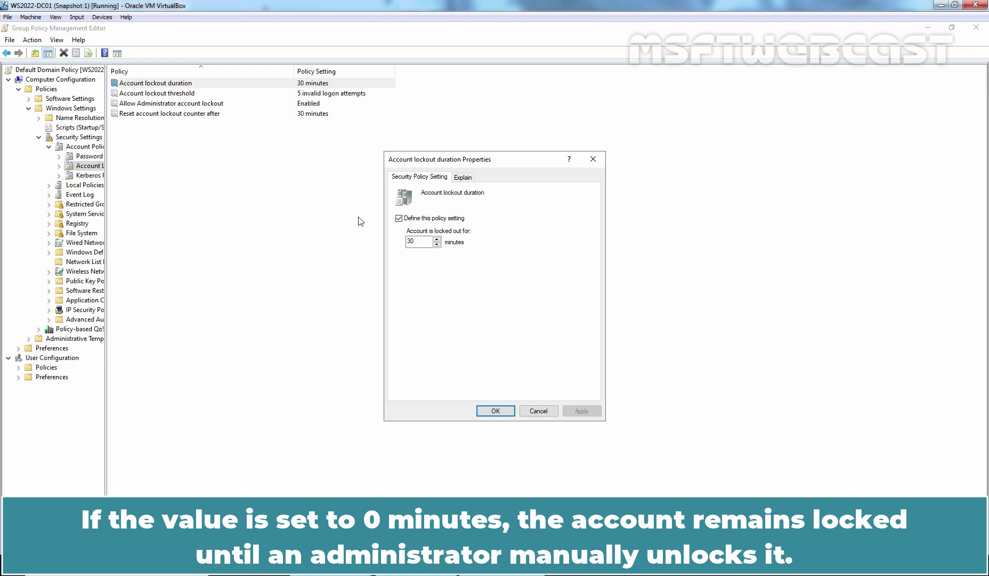
pyautogui.doubleClick(418, 241)
pyautogui.write('0')
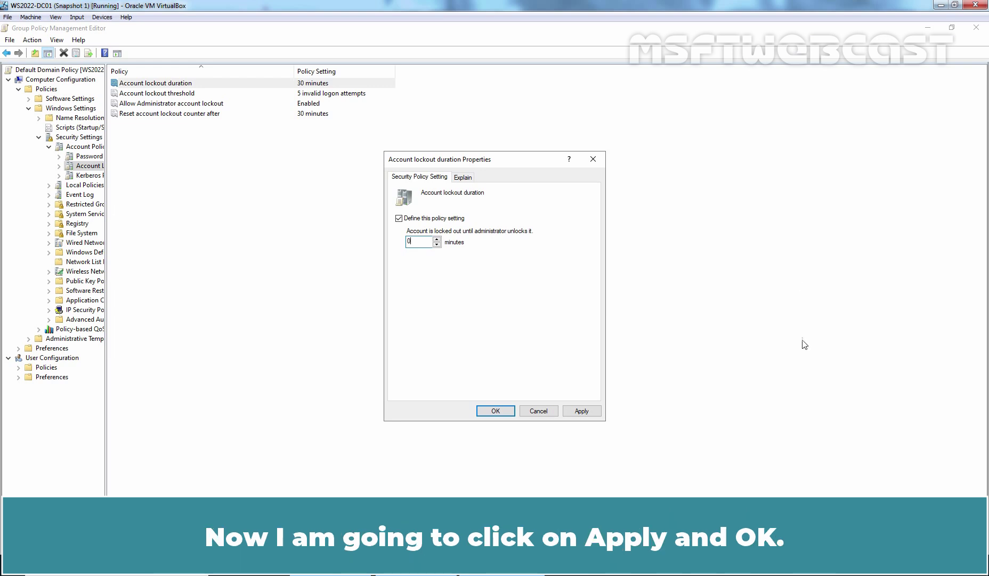
pyautogui.click(582, 411)
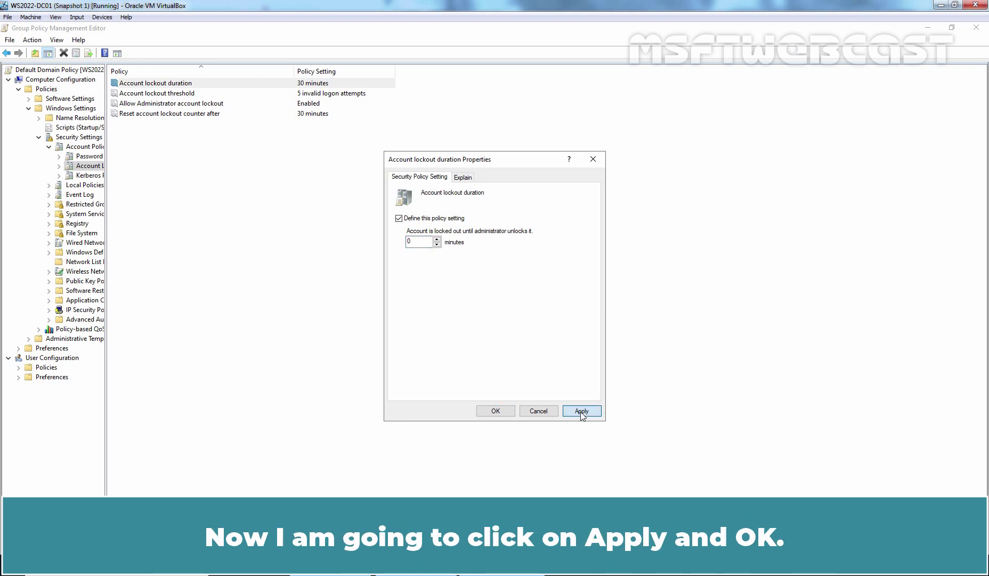
# Set Allow Administrator account lockout to Disabled and confirm the change
pyautogui.click(496, 411)
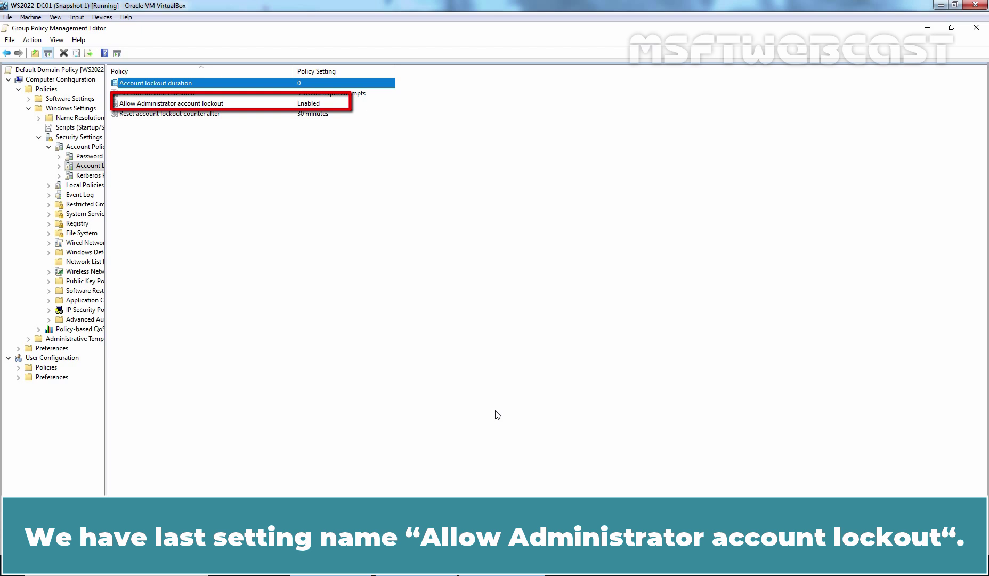
pyautogui.doubleClick(149, 106)
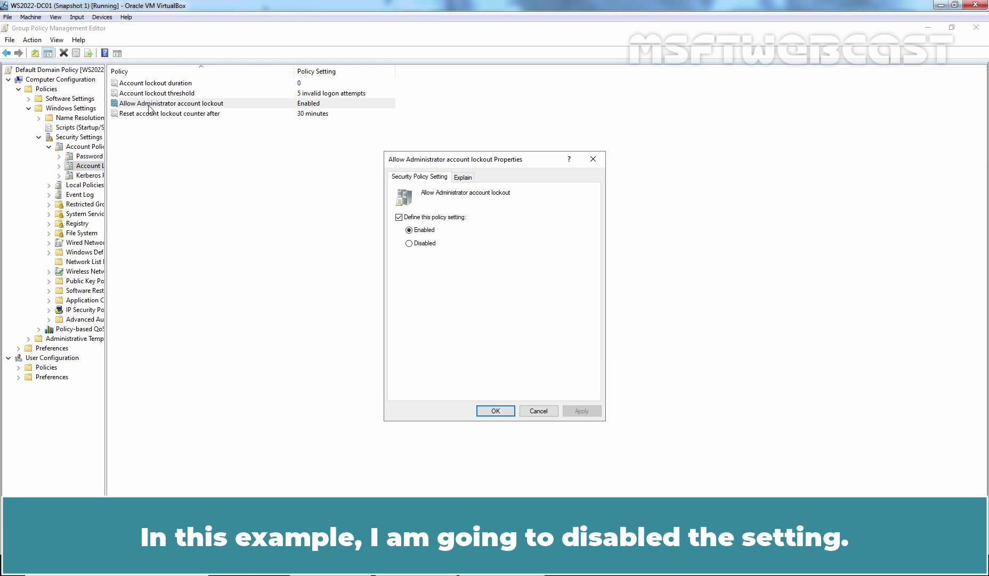
pyautogui.click(429, 244)
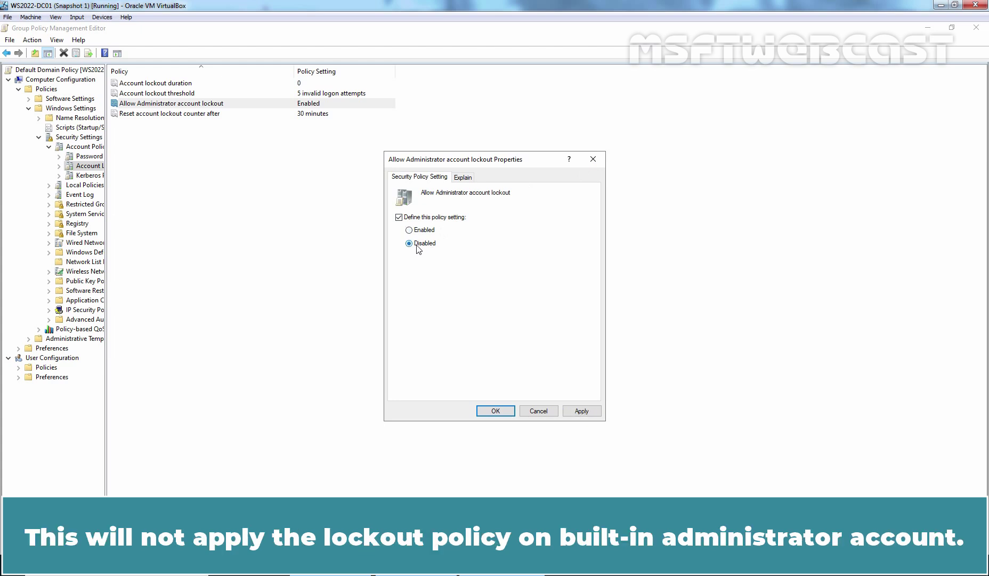
pyautogui.click(581, 411)
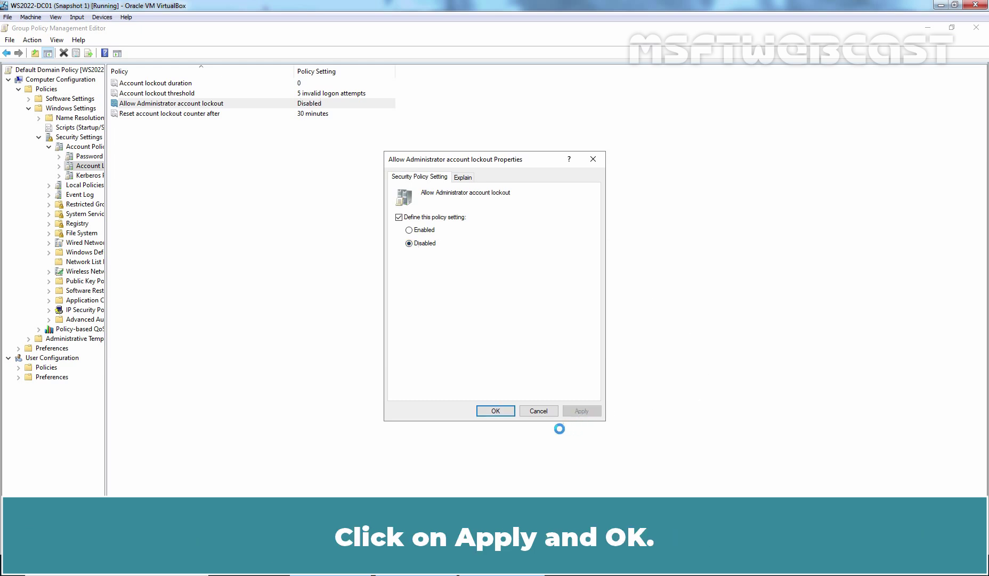
pyautogui.click(499, 412)
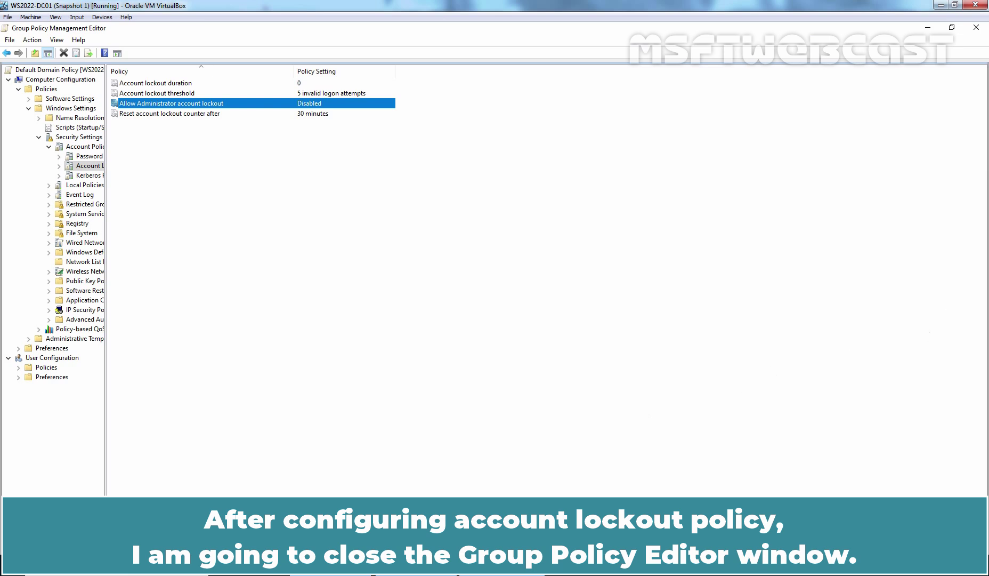
# Close the Group Policy Management Editor window
pyautogui.click(976, 28)
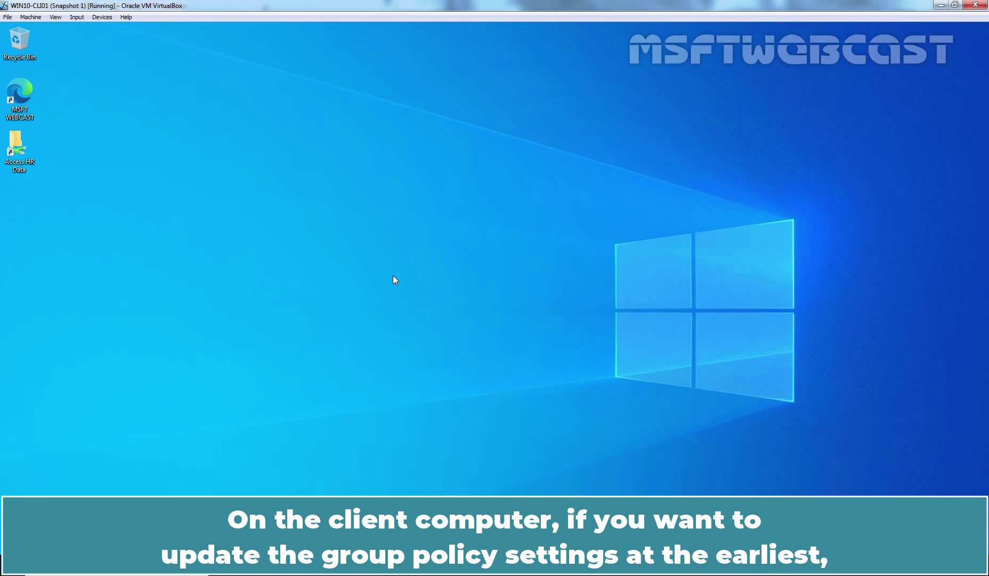
# Run gpupdate /force in a Command Prompt opened via Win+R, then sign out with logoff
pyautogui.press('super+r')
pyautogui.write('cmd')
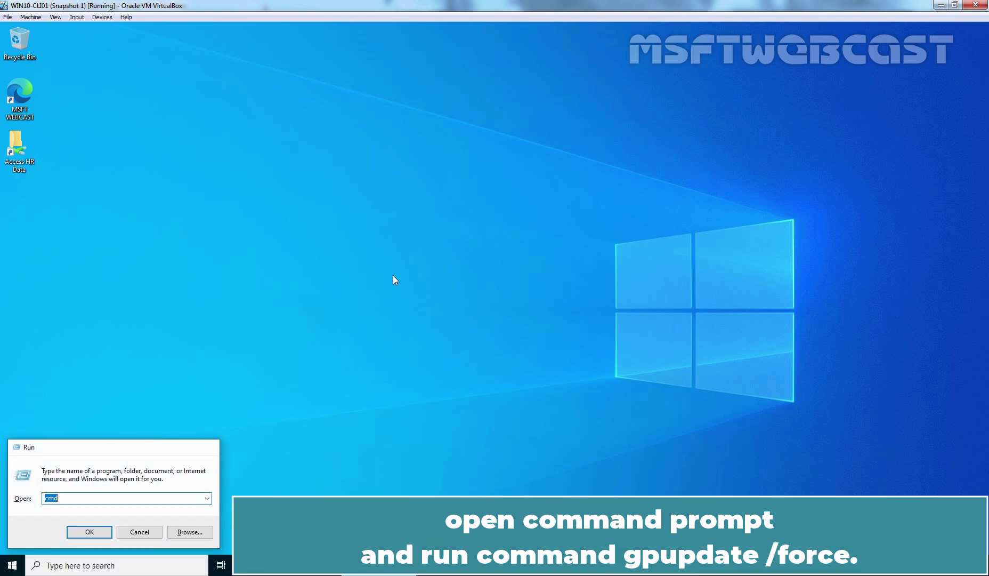
pyautogui.press('Return')
pyautogui.write('gpupdate')
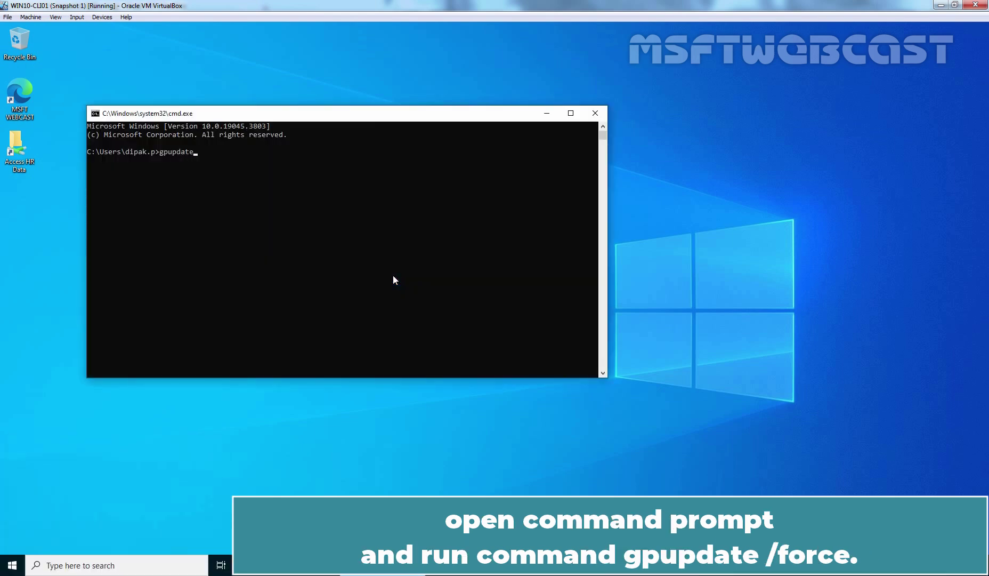
pyautogui.write(' /force')
pyautogui.press('Return')
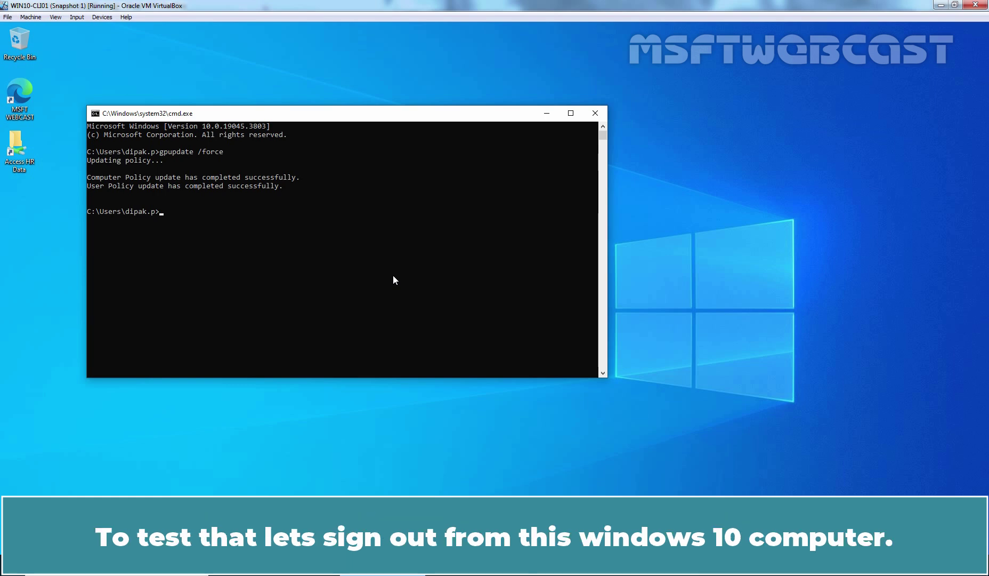
pyautogui.write('logoff')
pyautogui.press('Return')
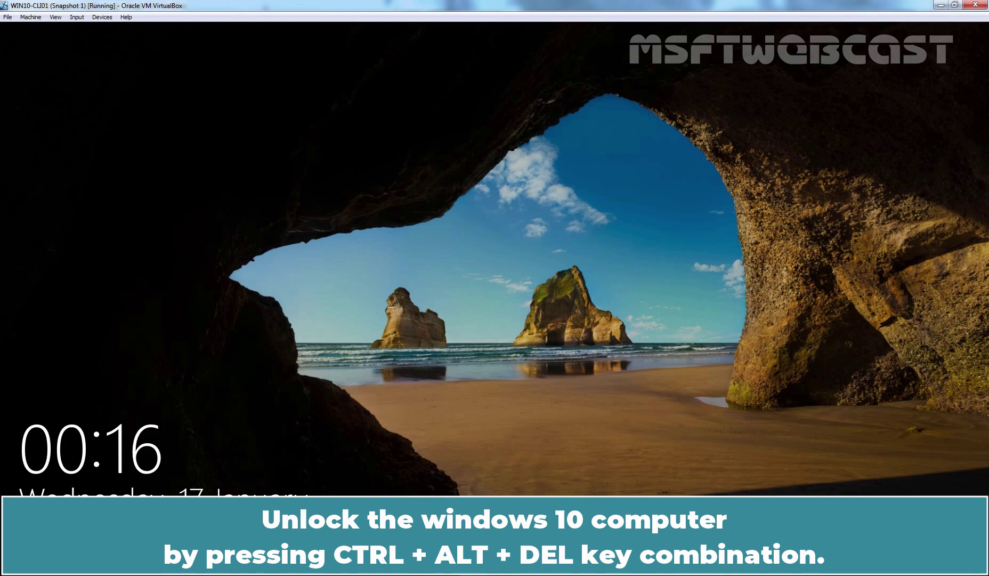
# Submit five wrong passwords at the Windows sign-in screen until the account is locked out
pyautogui.hotkey('ctrl', 'alt', 'Delete')
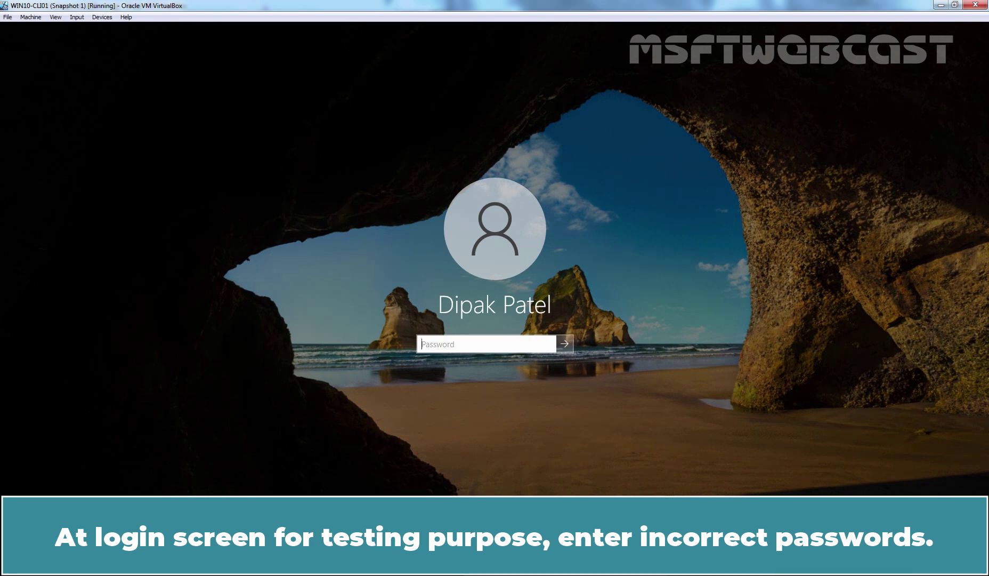
pyautogui.write('password')
pyautogui.press('Return')
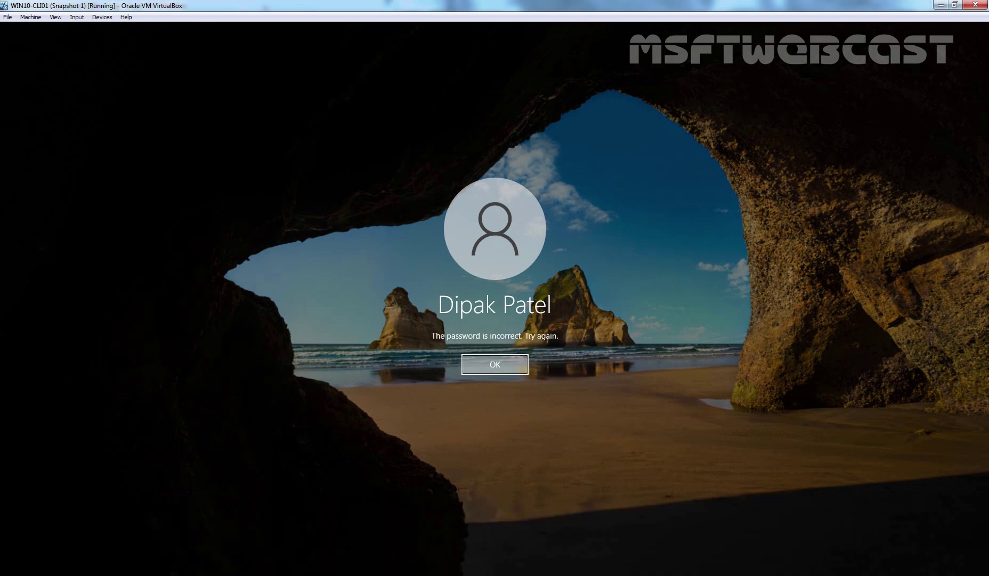
pyautogui.press('Return')
pyautogui.write('12345')
pyautogui.press('Return')
pyautogui.press('Return')
pyautogui.write('12345678901')
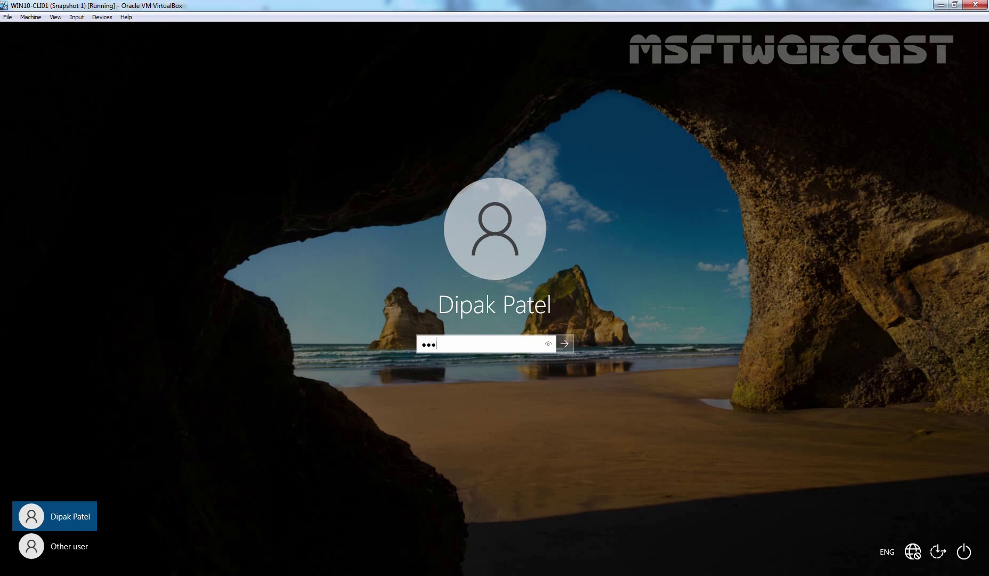
pyautogui.press('Return')
pyautogui.press('Return')
pyautogui.write('Password@123')
pyautogui.press('Return')
pyautogui.press('Return')
pyautogui.write('P@ssw0rd')
pyautogui.press('Return')
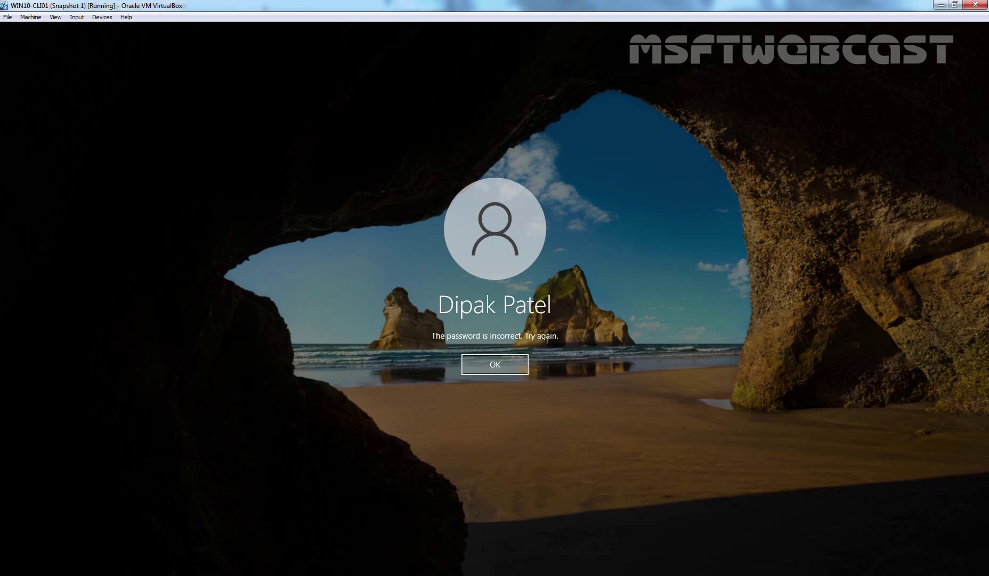
pyautogui.press('Return')
pyautogui.write('Password@123')
pyautogui.press('Return')
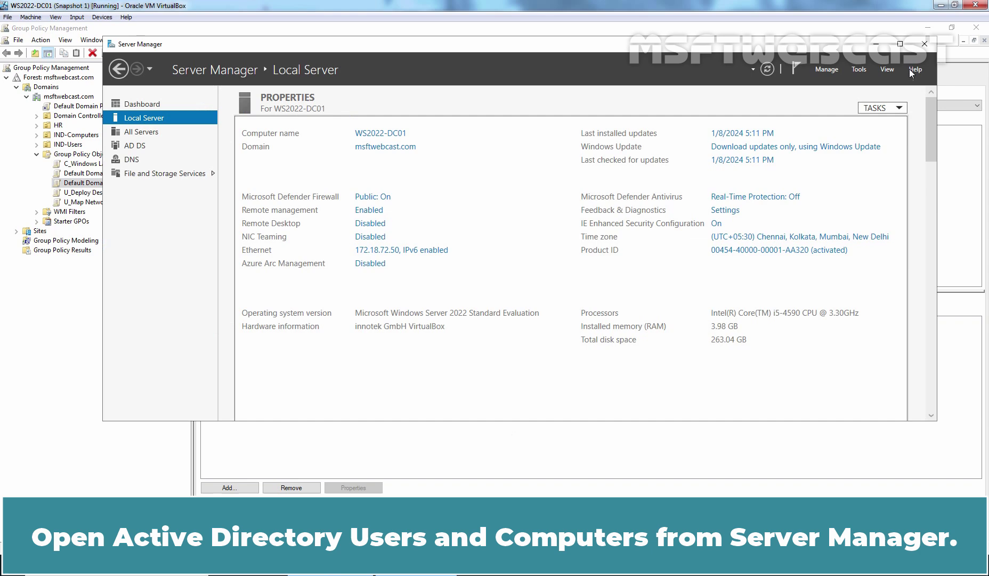
# In Active Directory Users and Computers, tick Unlock account on the HR user's Account tab and save
pyautogui.click(859, 70)
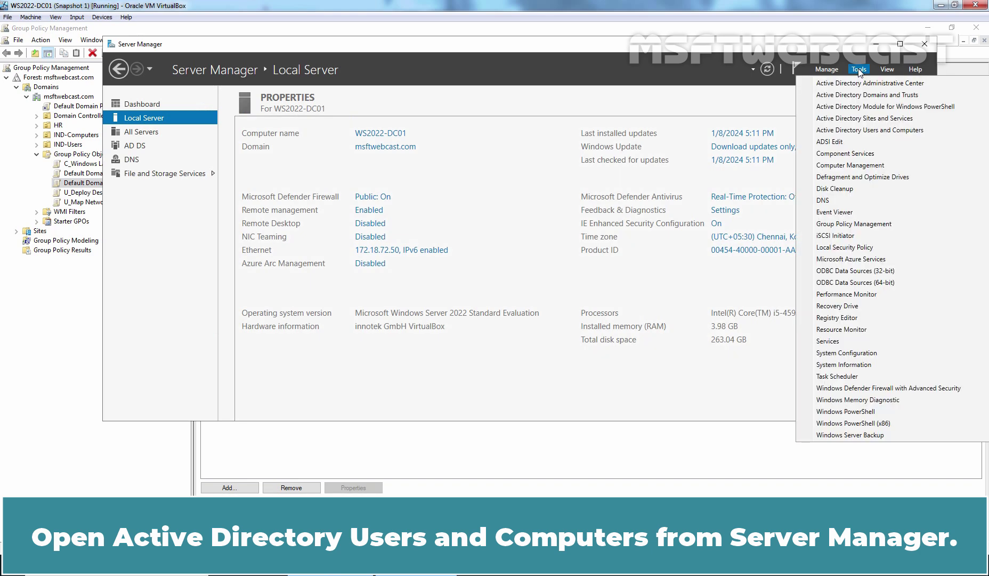
pyautogui.click(859, 131)
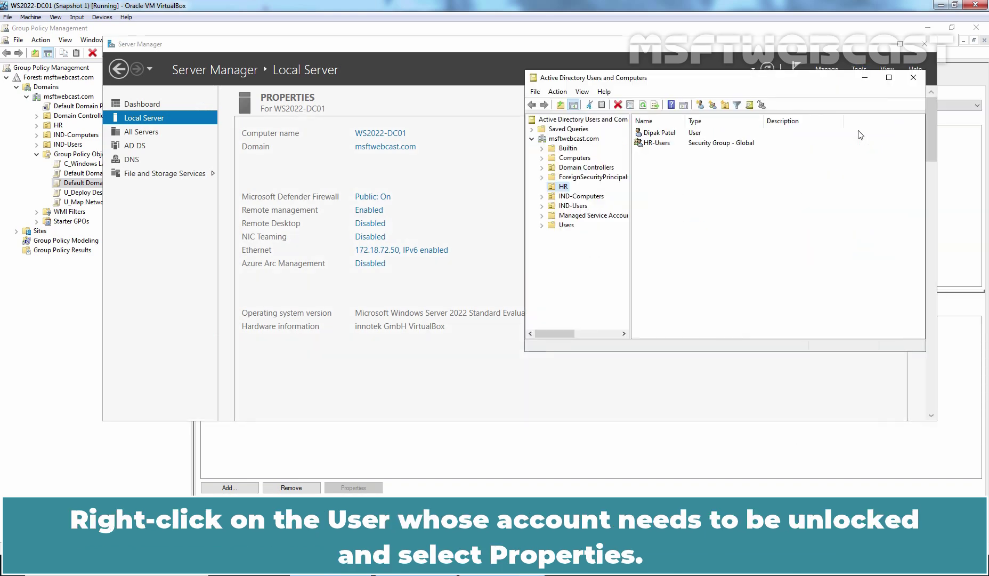
pyautogui.click(661, 133)
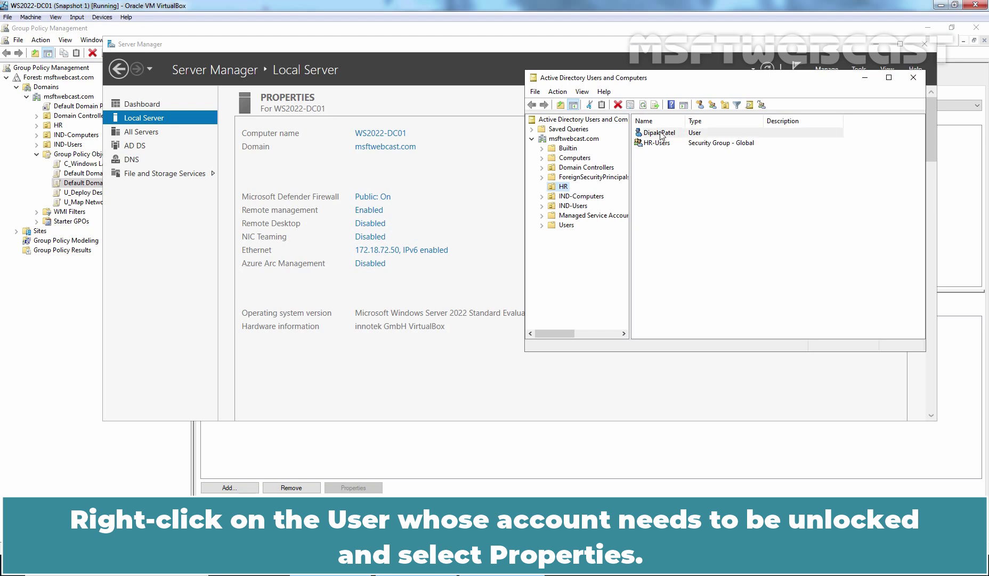
pyautogui.rightClick(661, 134)
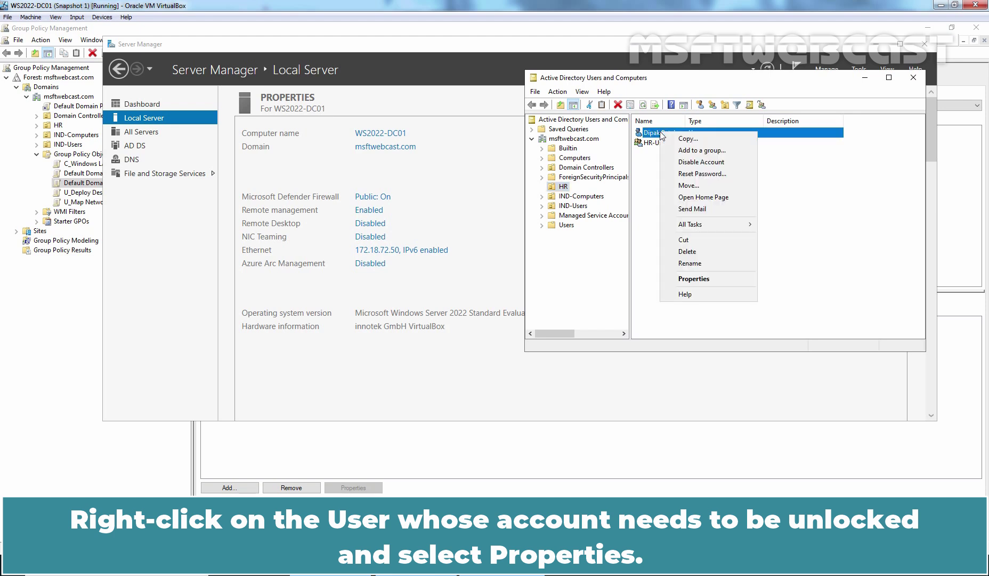
pyautogui.click(702, 282)
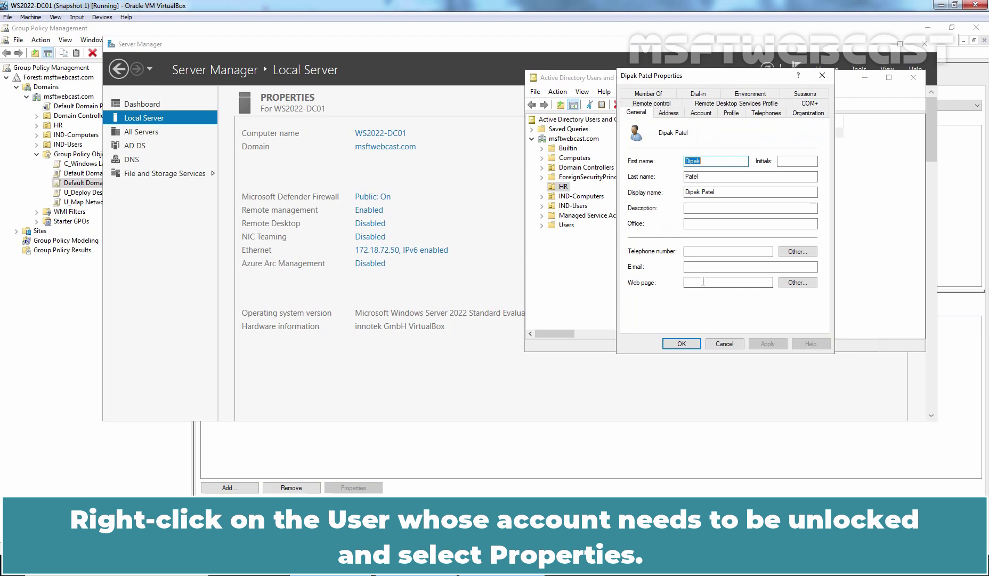
pyautogui.click(701, 113)
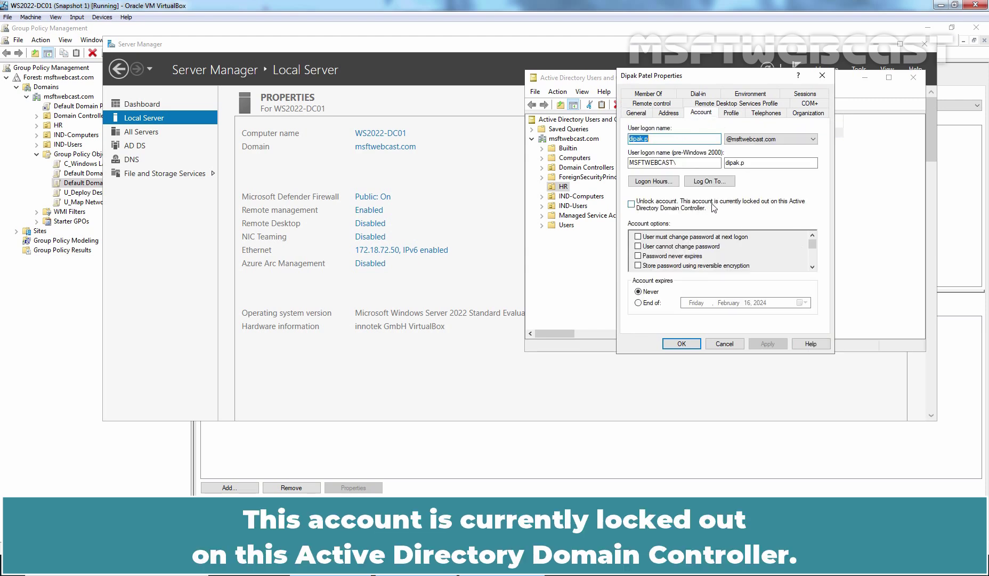
pyautogui.click(632, 205)
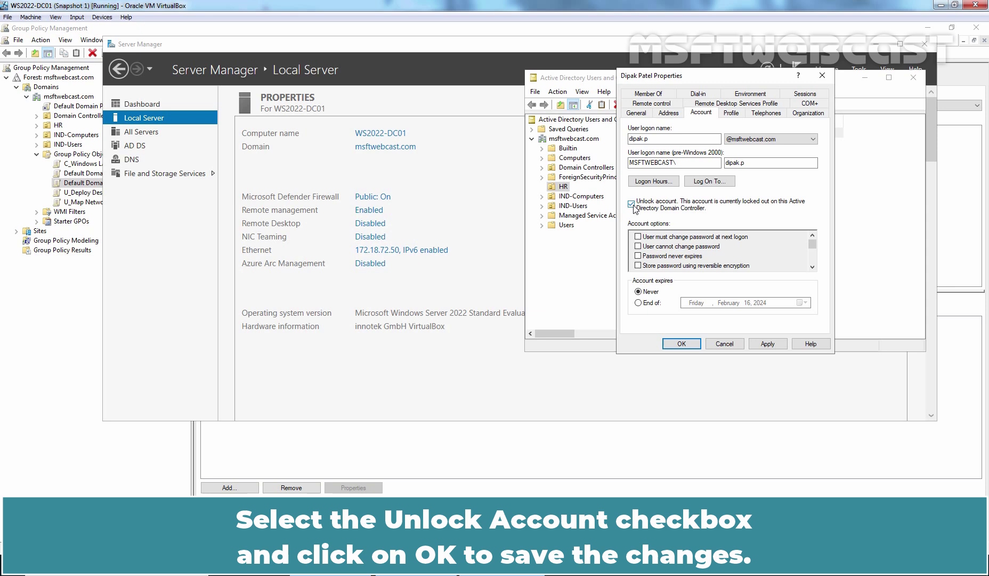
pyautogui.click(687, 345)
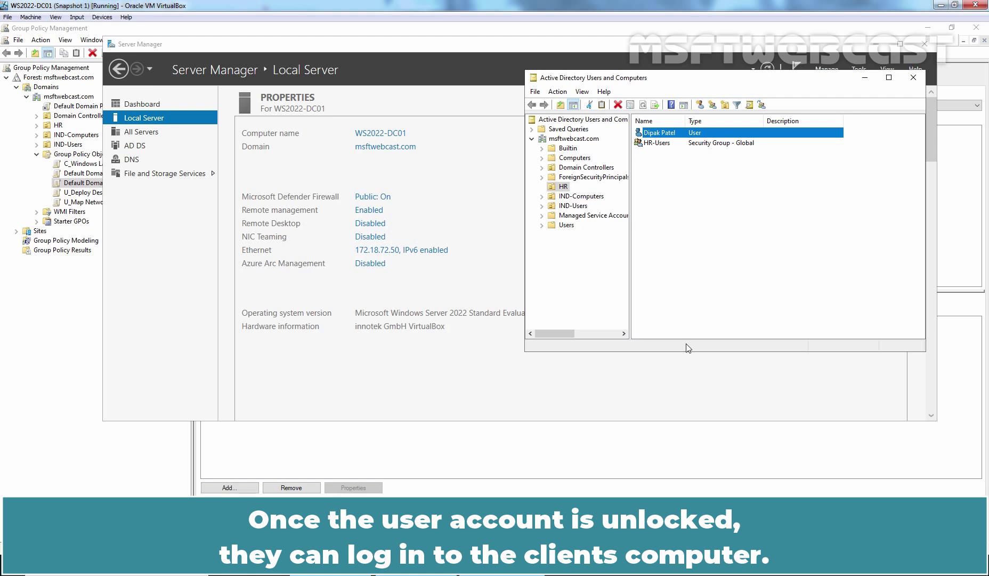
pyautogui.rightClick(660, 132)
pyautogui.click(688, 274)
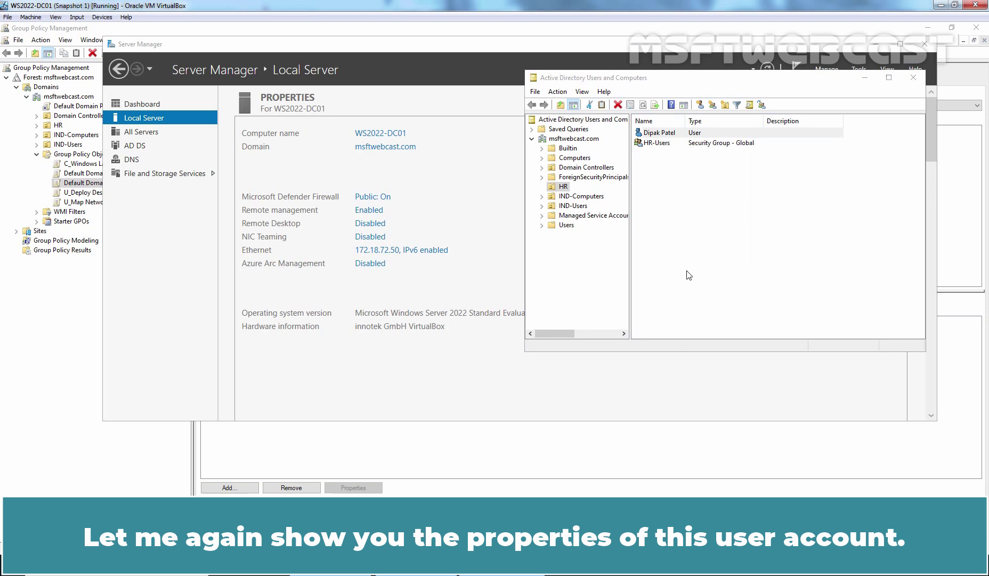
pyautogui.click(701, 113)
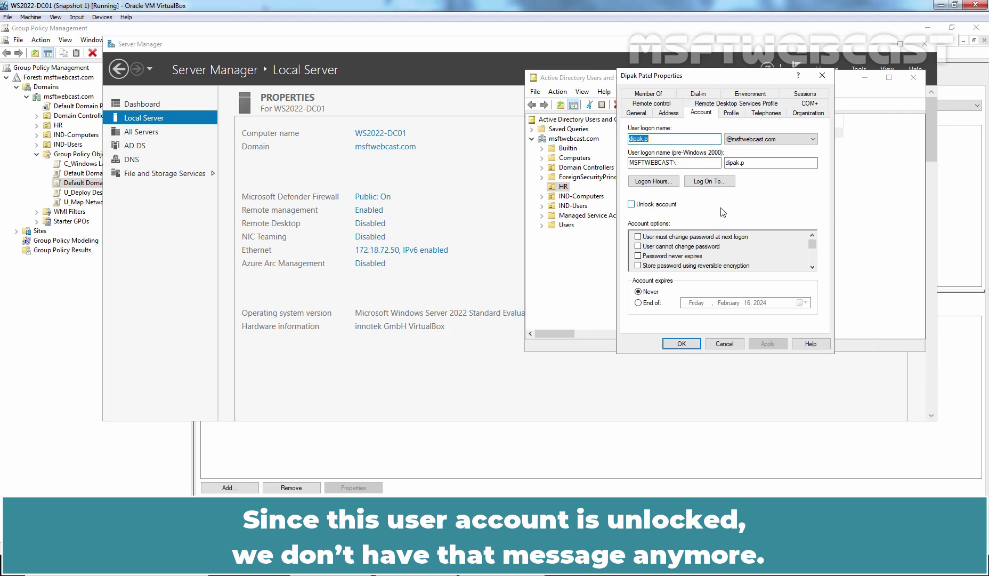
pyautogui.click(682, 344)
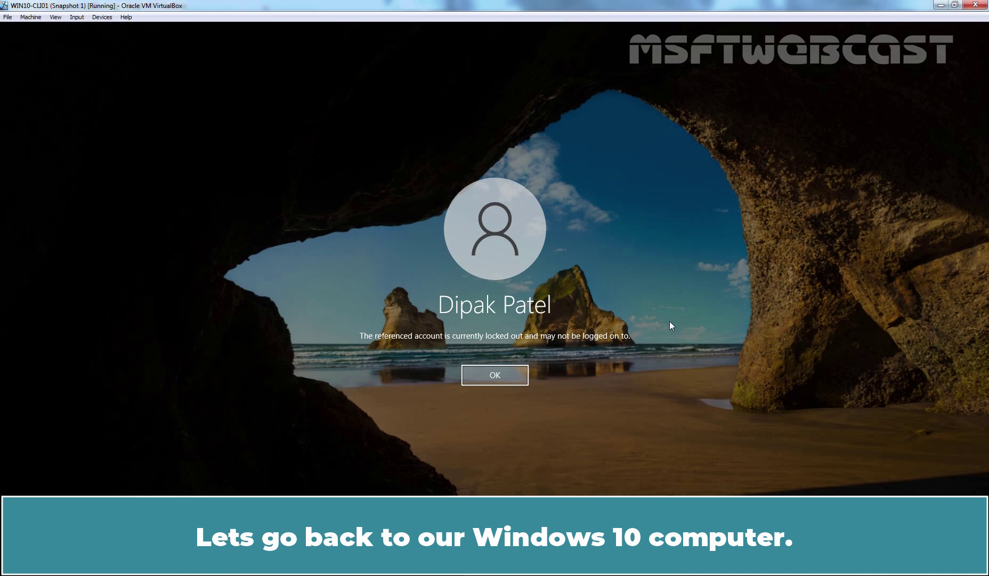
# Dismiss the locked-out message and sign the unlocked user in with the correct password
pyautogui.click(481, 376)
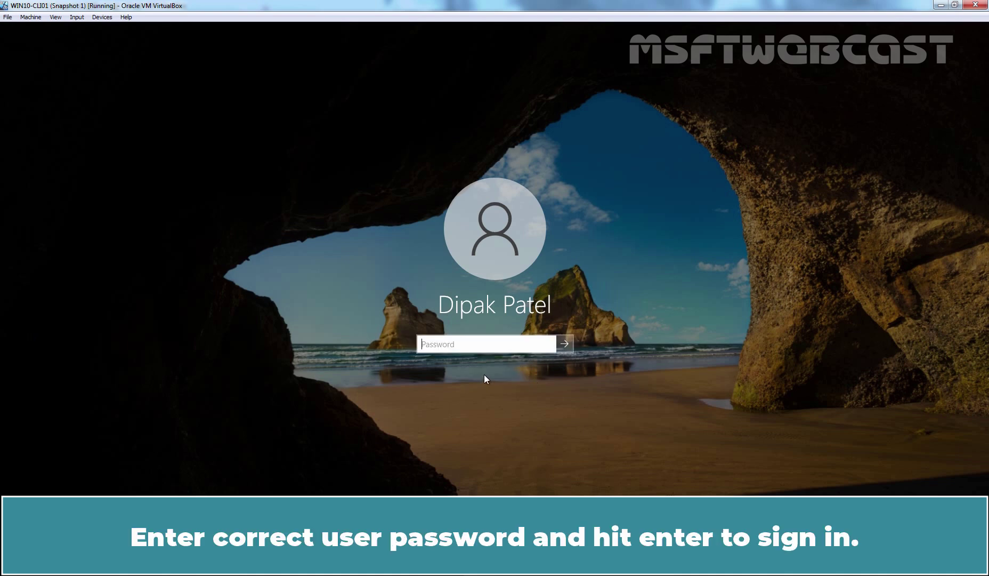
pyautogui.write('•••••••••')
pyautogui.press('Return')
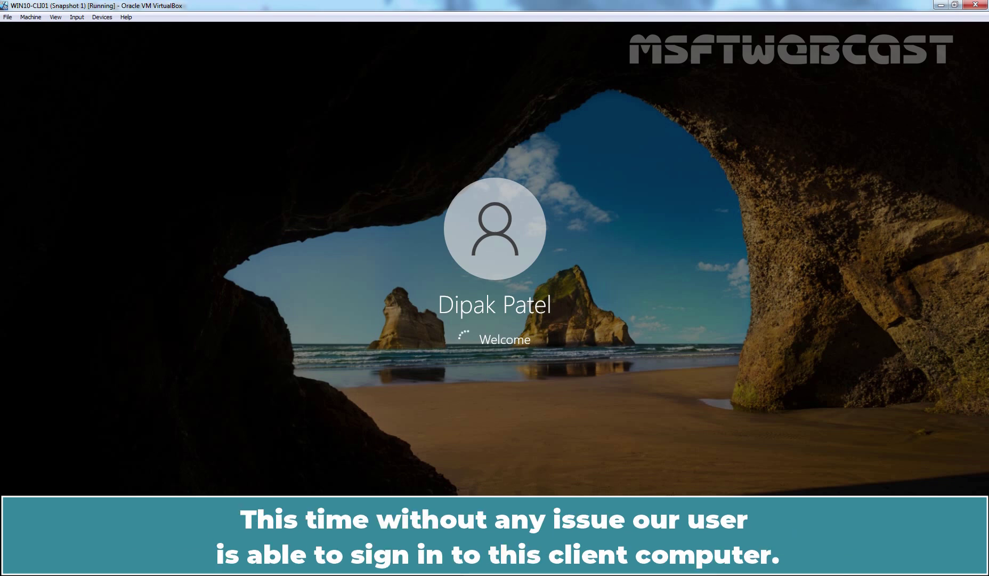